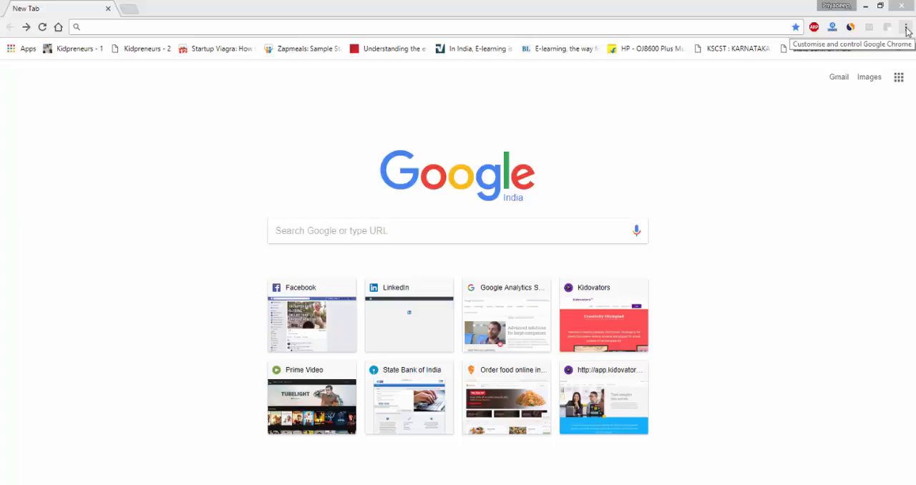
Step: Go to the History page from Chrome's main menu
click(907, 28)
mouse_move(792, 89)
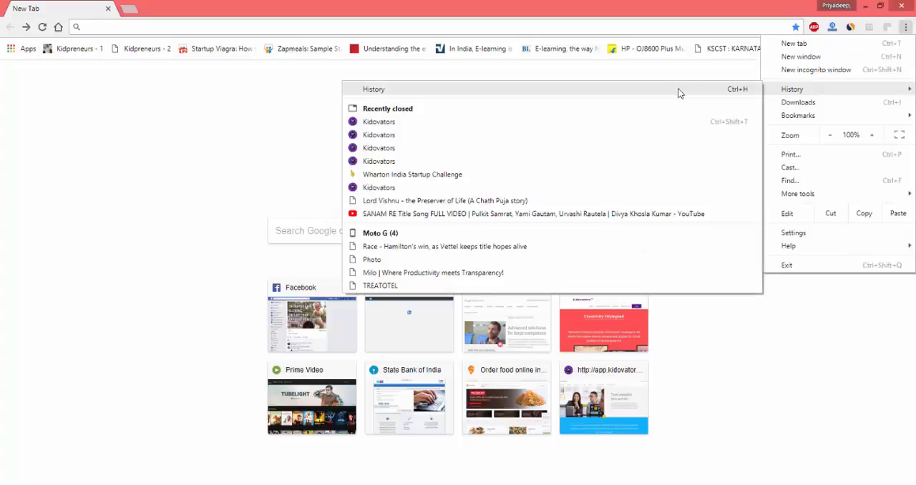
click(680, 91)
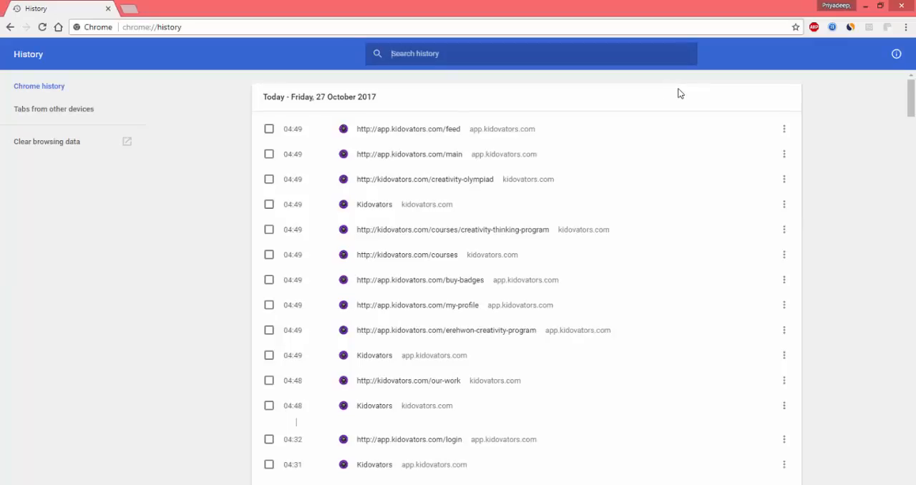
Step: Bring up the Clear browsing data dialog from the History sidebar
click(70, 145)
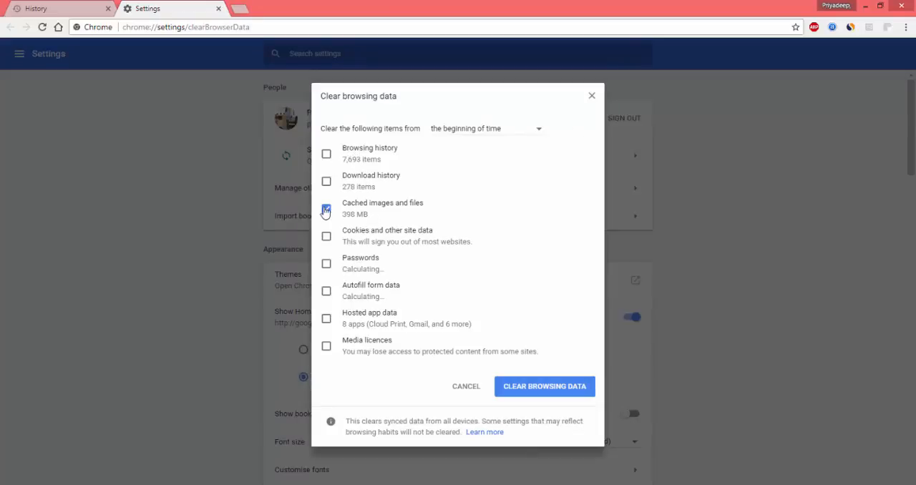
Step: Uncheck Cached images and files and check Cookies and other site data
click(327, 209)
click(326, 238)
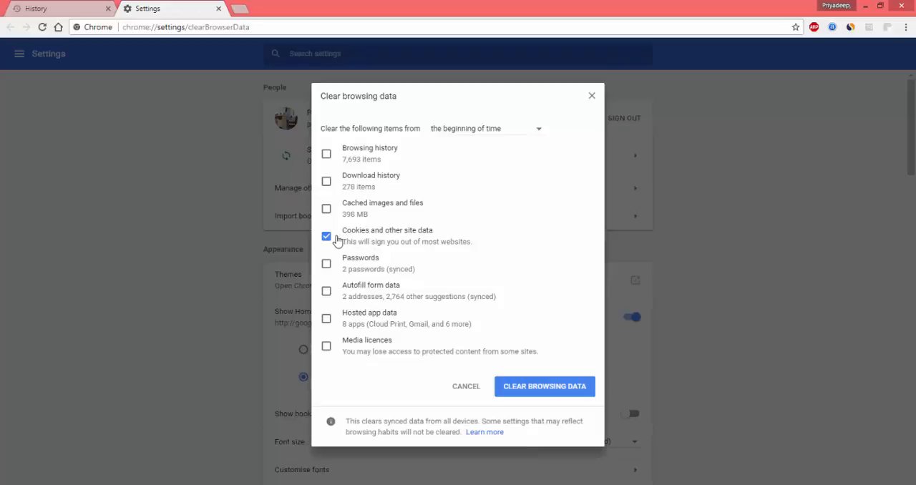
Step: Clear the selected cookies and other site data
click(549, 393)
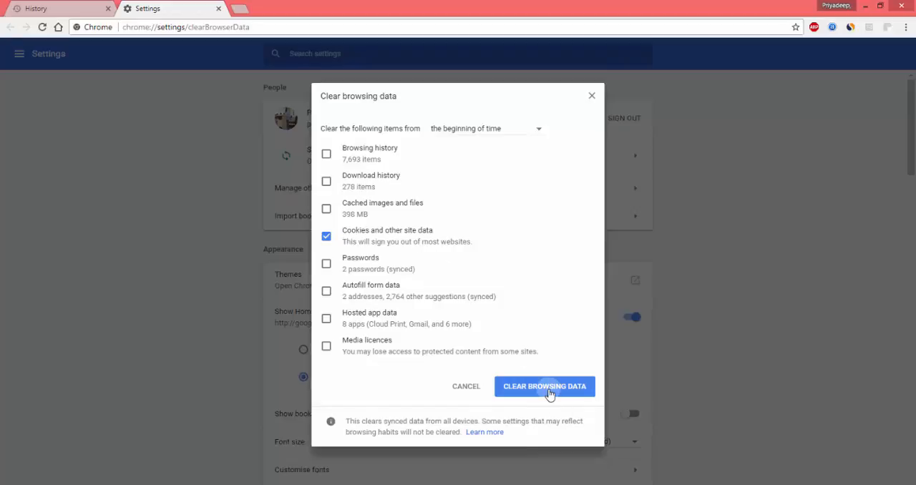